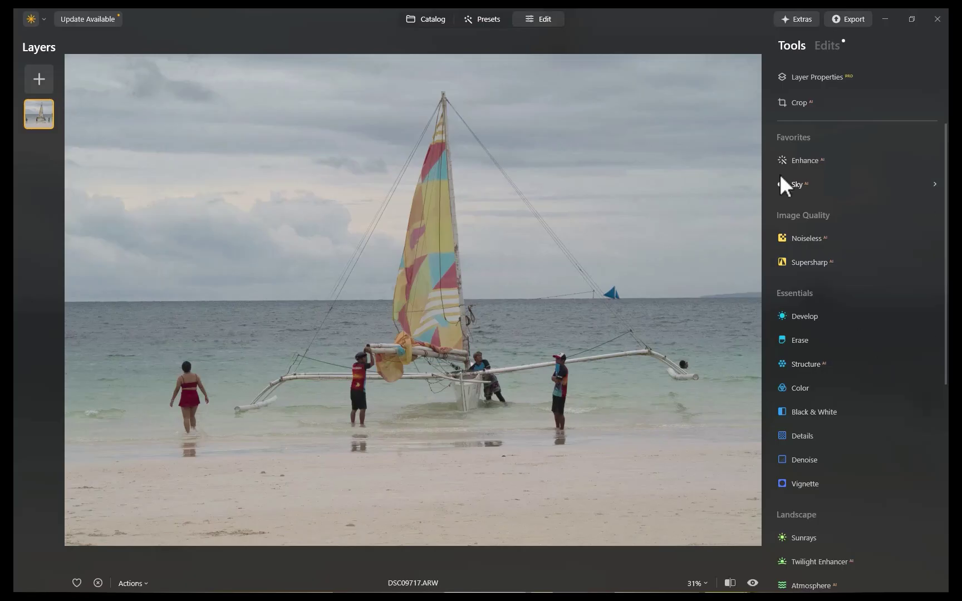
Raise the sailboat photo's Accent, then try several sunset skies on the palm-tree photo
left_click(808, 161)
left_click_drag(791, 225, 902, 227)
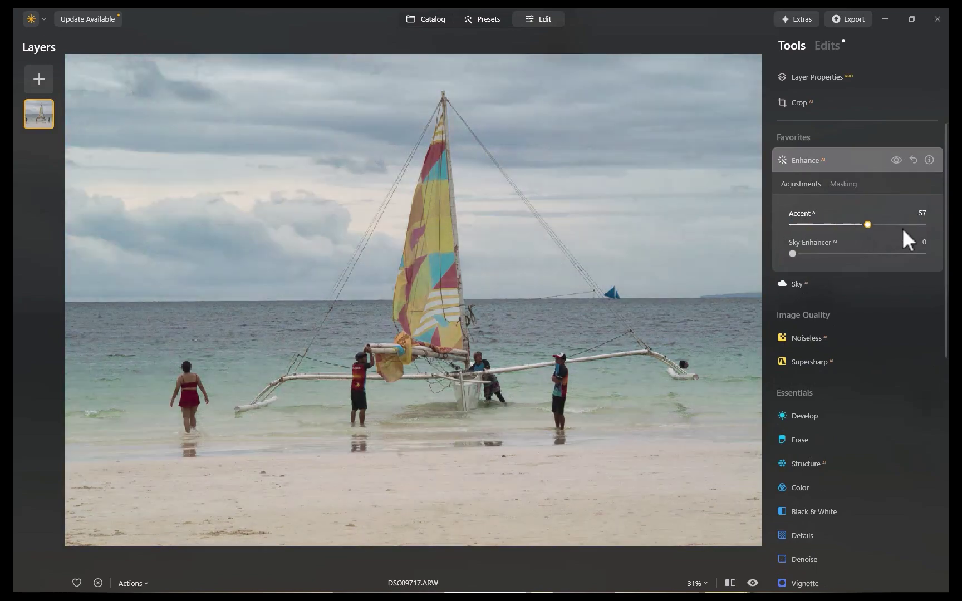
left_click(809, 181)
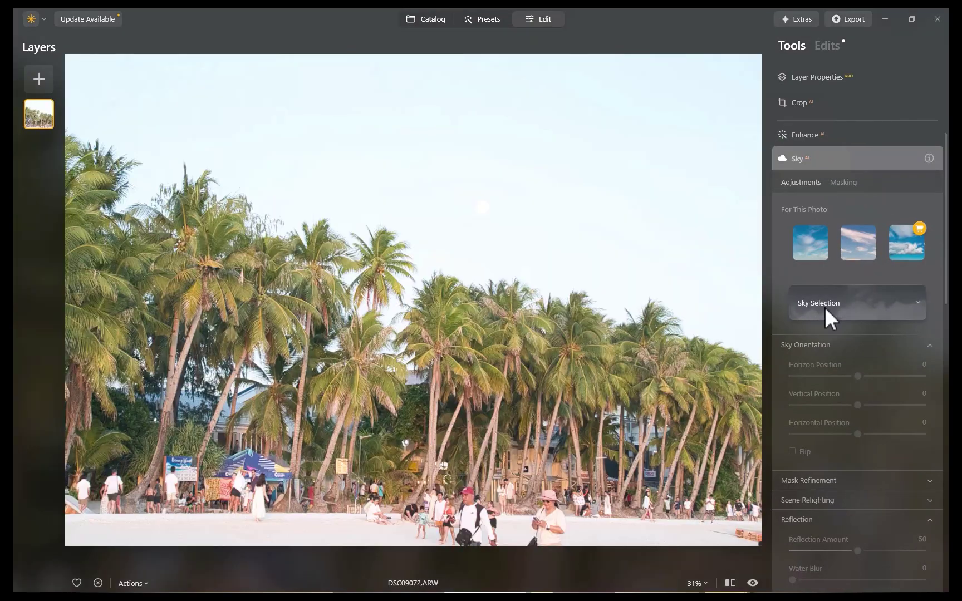
left_click(825, 307)
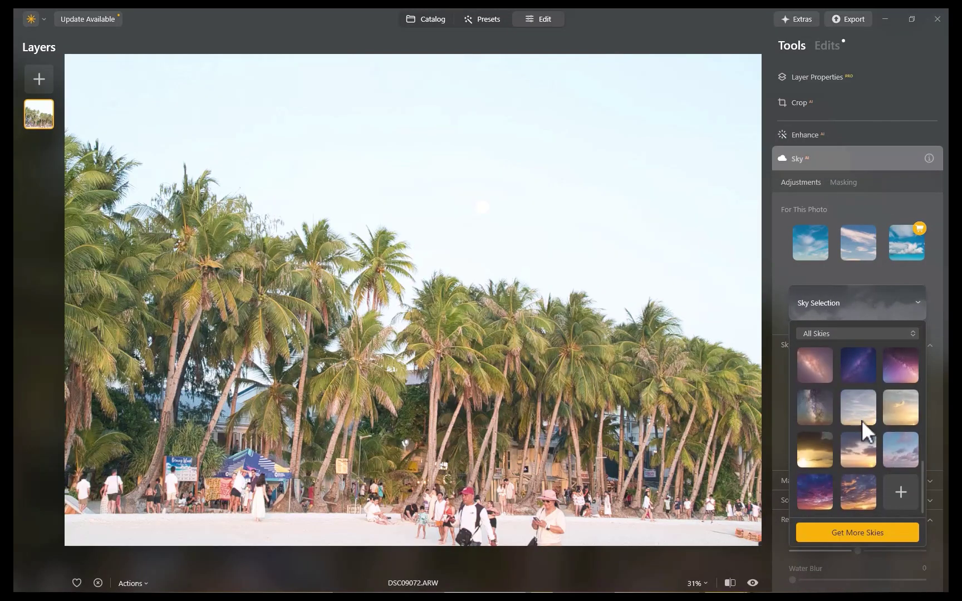
left_click(864, 412)
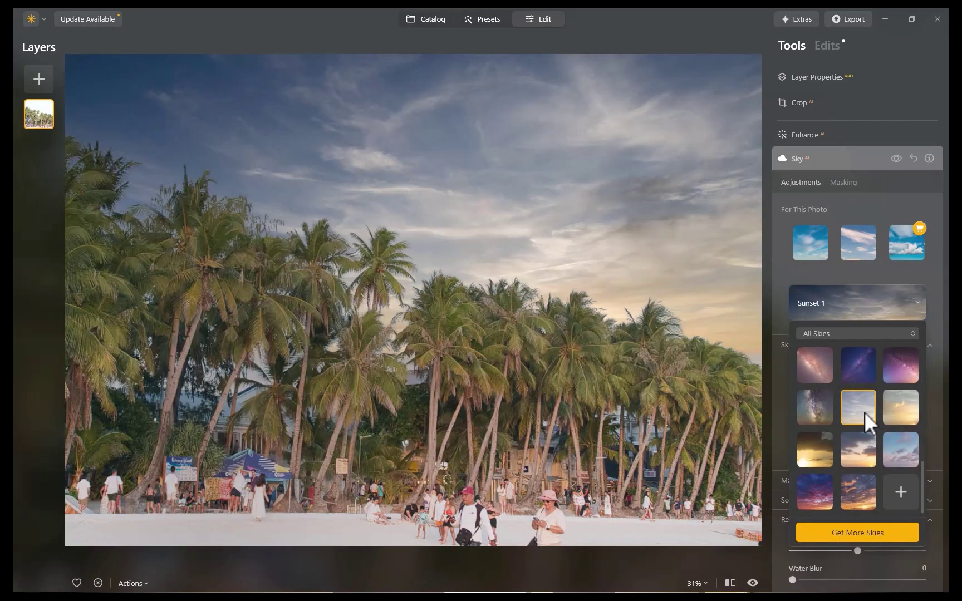
left_click(899, 410)
left_click(802, 455)
left_click(856, 448)
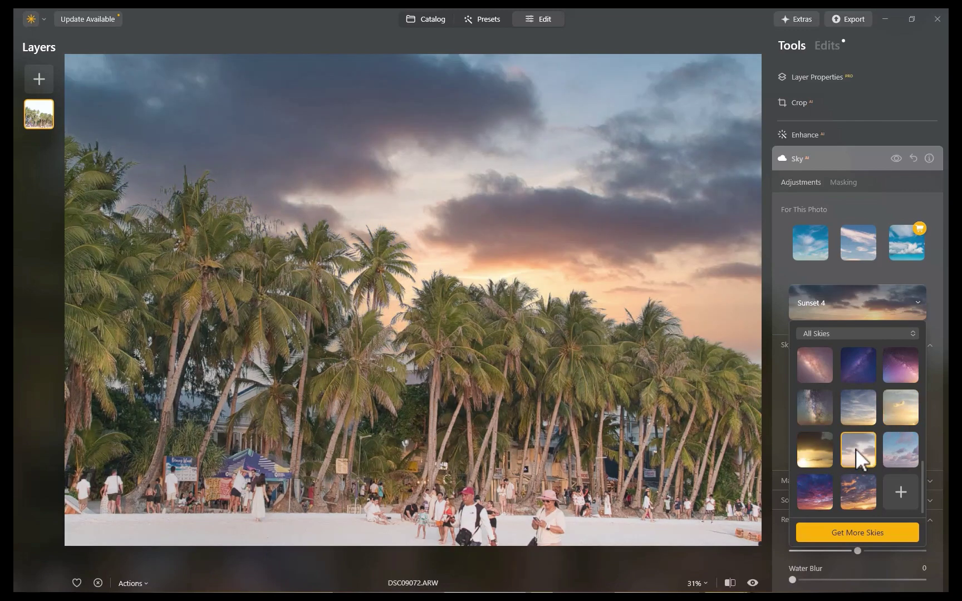
left_click(905, 447)
Preview the purple sunset and Dramatic Sky 2 skies, settling on stormy Dramatic Sky 3
left_click(817, 492)
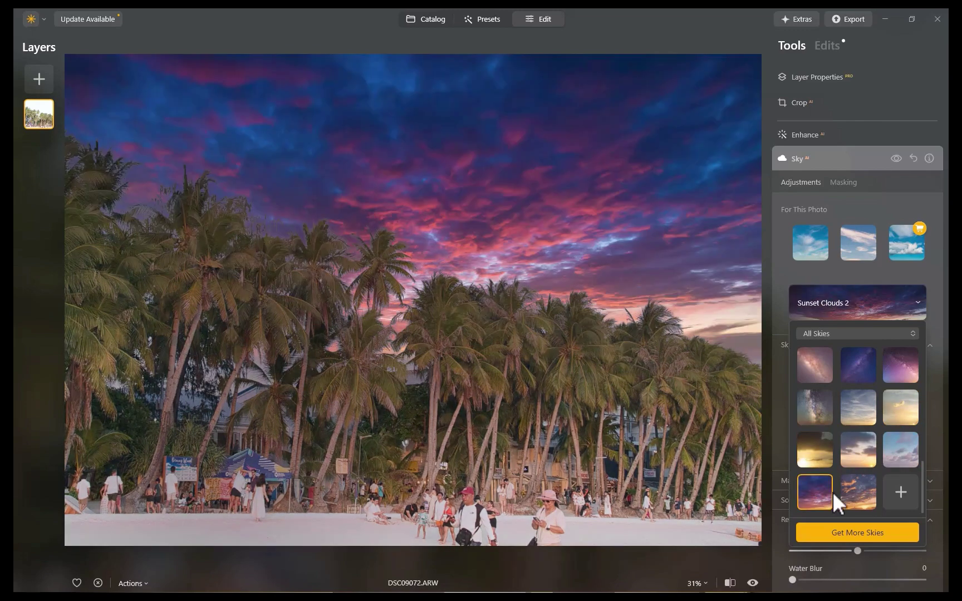
left_click(856, 490)
scroll(847, 476, "up", 3)
left_click(812, 389)
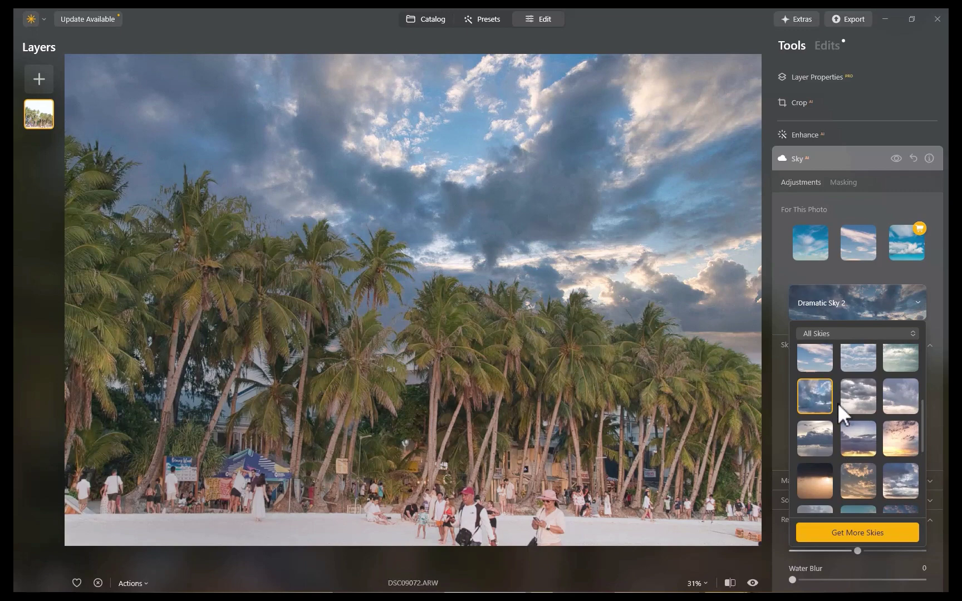
left_click(857, 389)
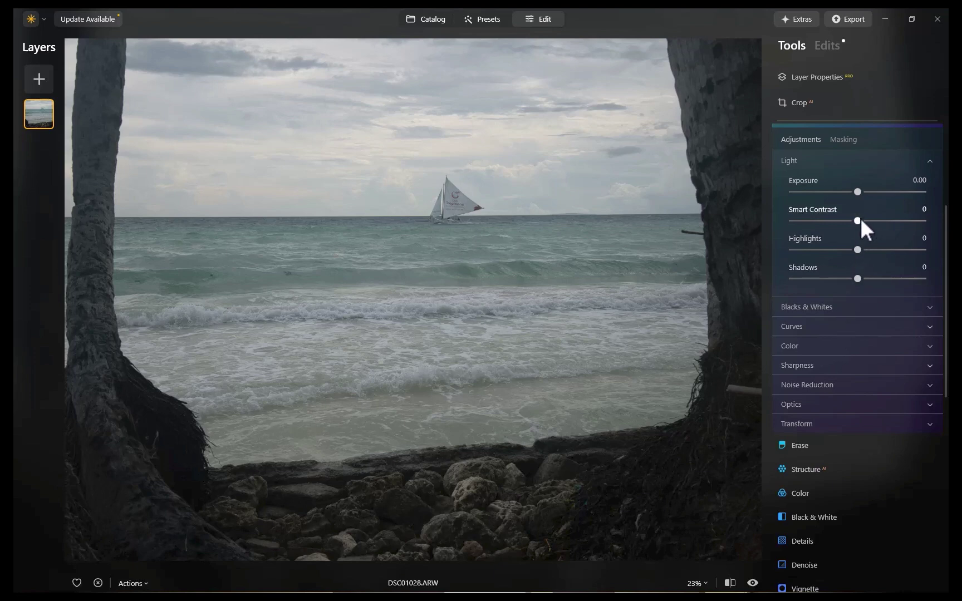
Raise Smart Contrast in Develop's Light panel to 100 for the tree-framed sea photo
left_click_drag(858, 221, 923, 220)
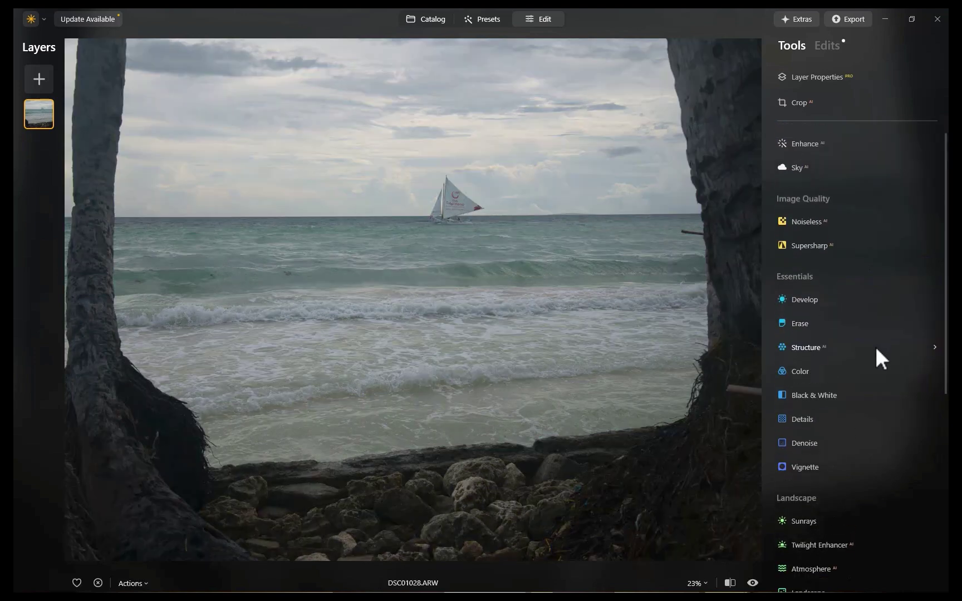
Push Enhance AI's Accent slider all the way to 100 on the framed sea photo
scroll(875, 346, "up", 1)
left_click(797, 162)
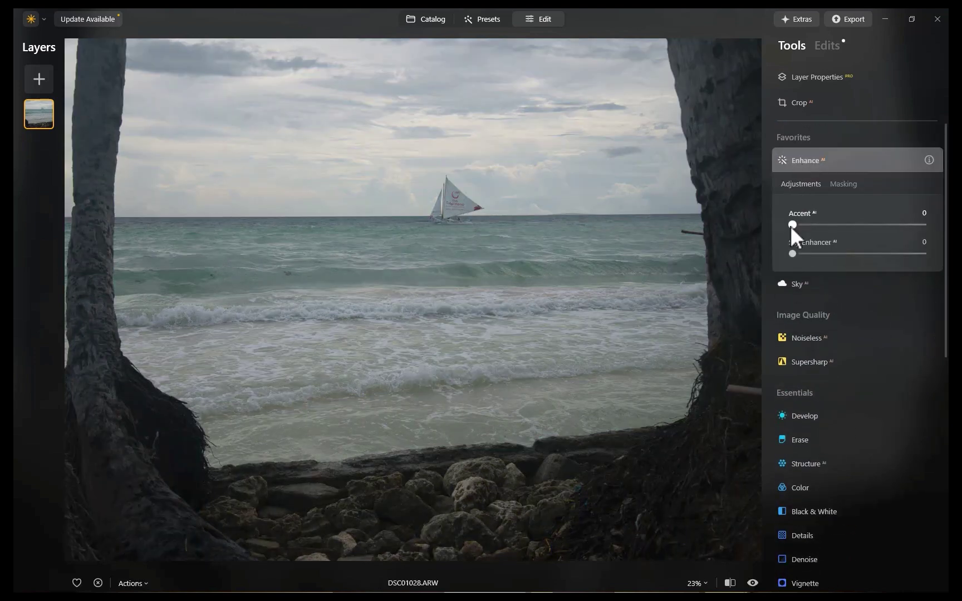
left_click_drag(792, 225, 923, 225)
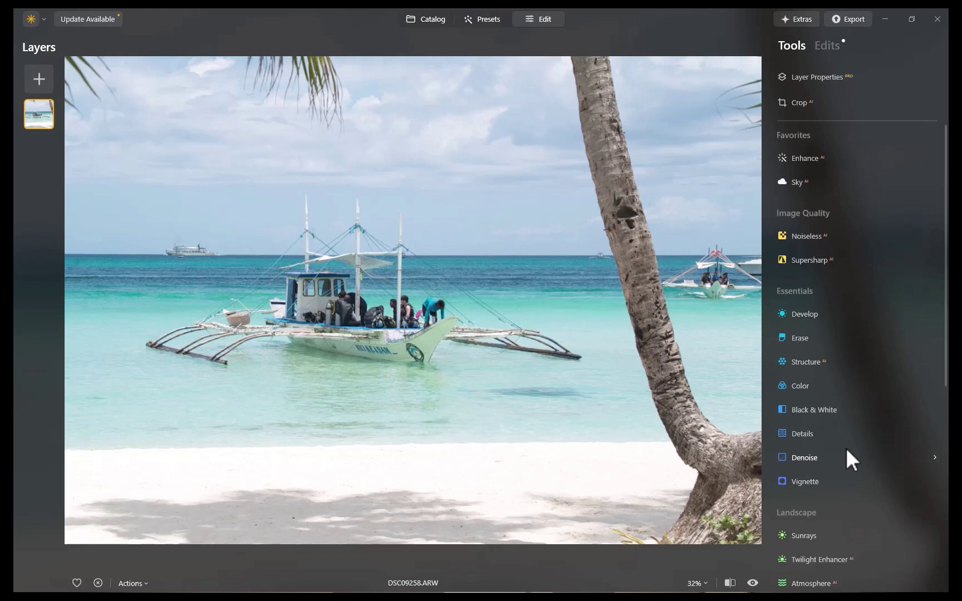
Set Enhance AI's Sky Enhancer to 100 on the outrigger-boat photo
left_click(806, 159)
left_click_drag(793, 253, 922, 254)
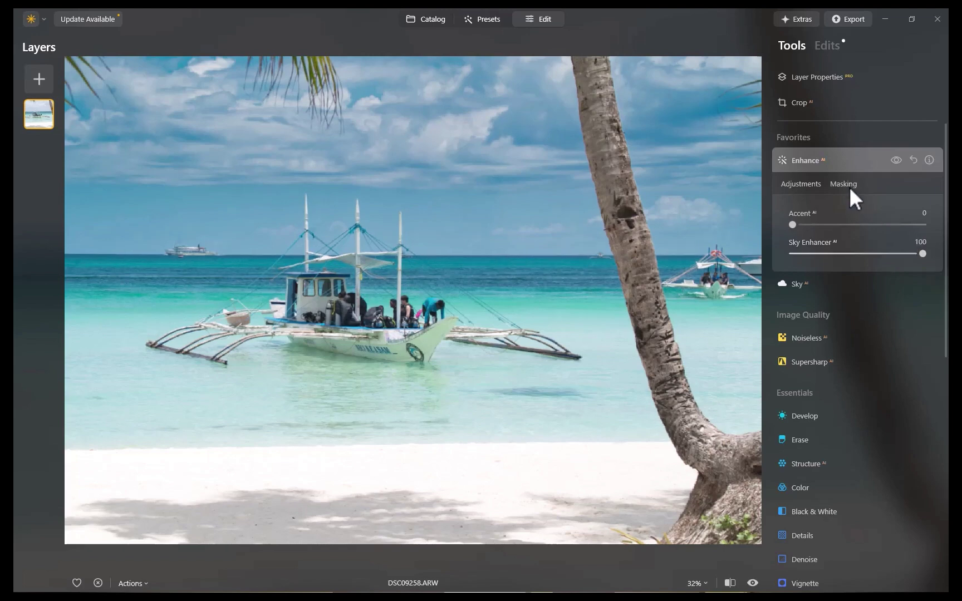
Brush-erase the Enhance mask along the horizon, then drop Sky Enhancer to 17
left_click(843, 185)
left_click(823, 206)
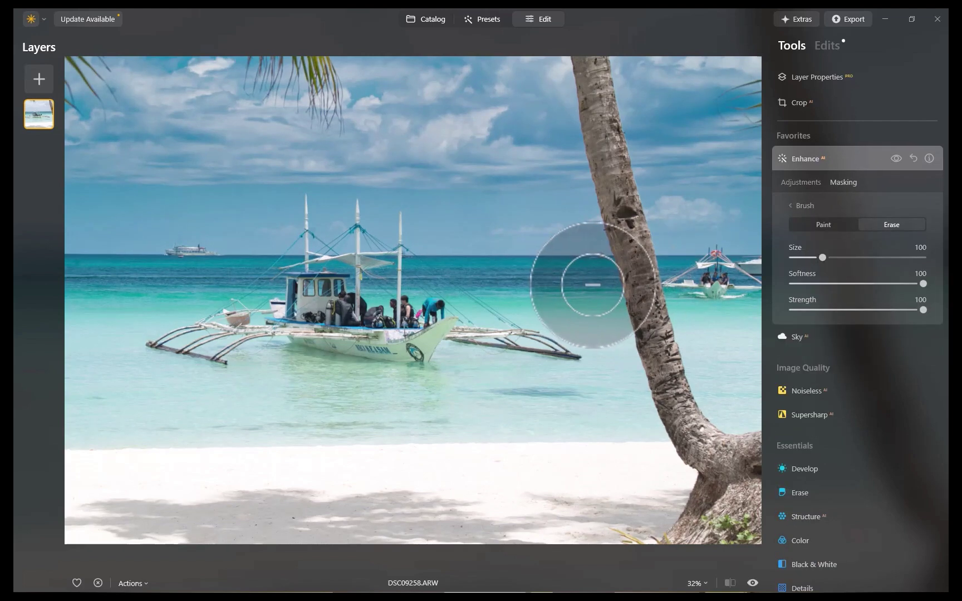
left_click_drag(757, 283, 68, 279)
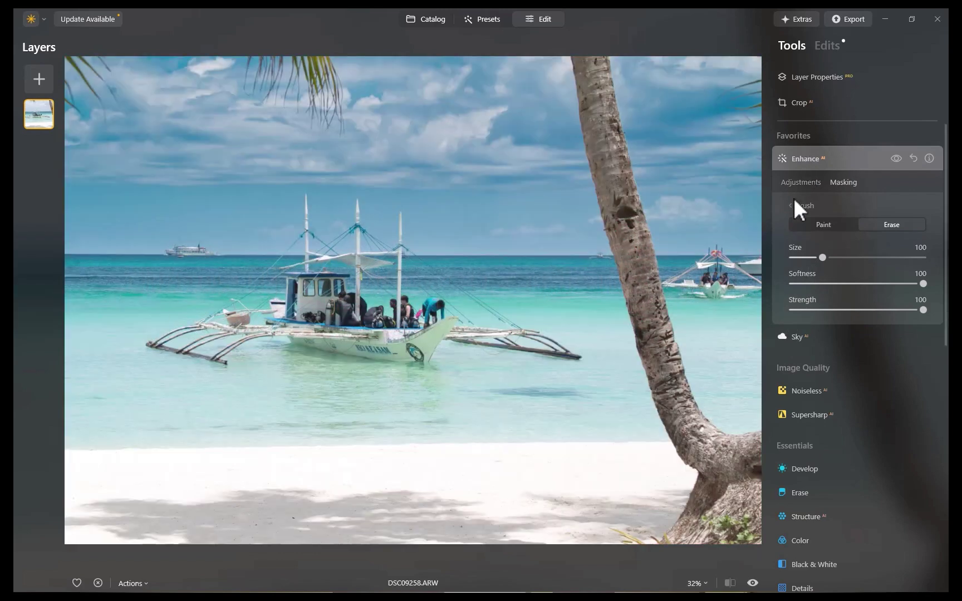
left_click(794, 184)
mouse_move(923, 252)
left_mouse_down()
mouse_move(852, 252)
mouse_move(923, 251)
mouse_move(799, 281)
mouse_move(875, 296)
left_mouse_up()
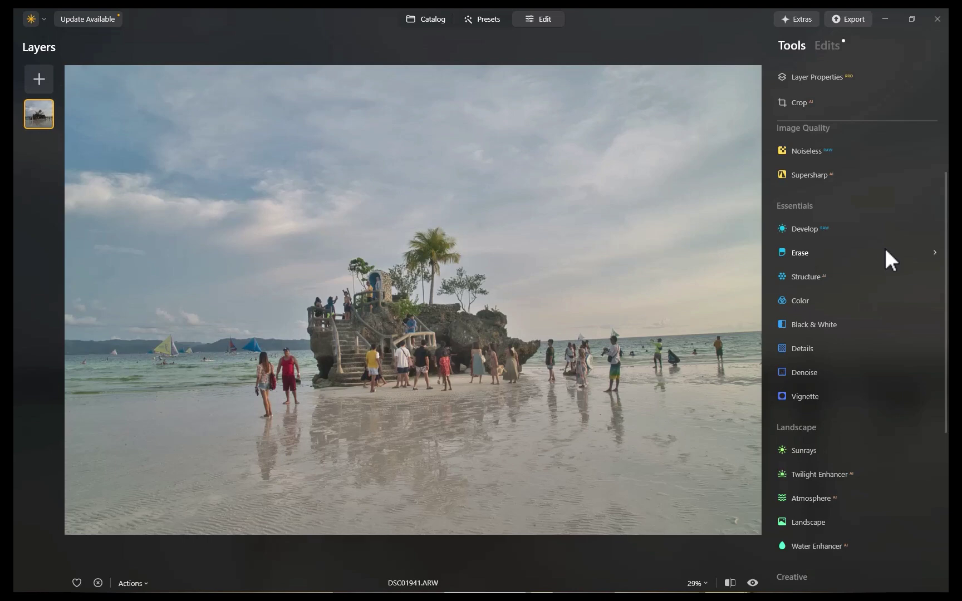
Open the Details tool's Masking options on the rocky islet photo
scroll(429, 344, "up", 3)
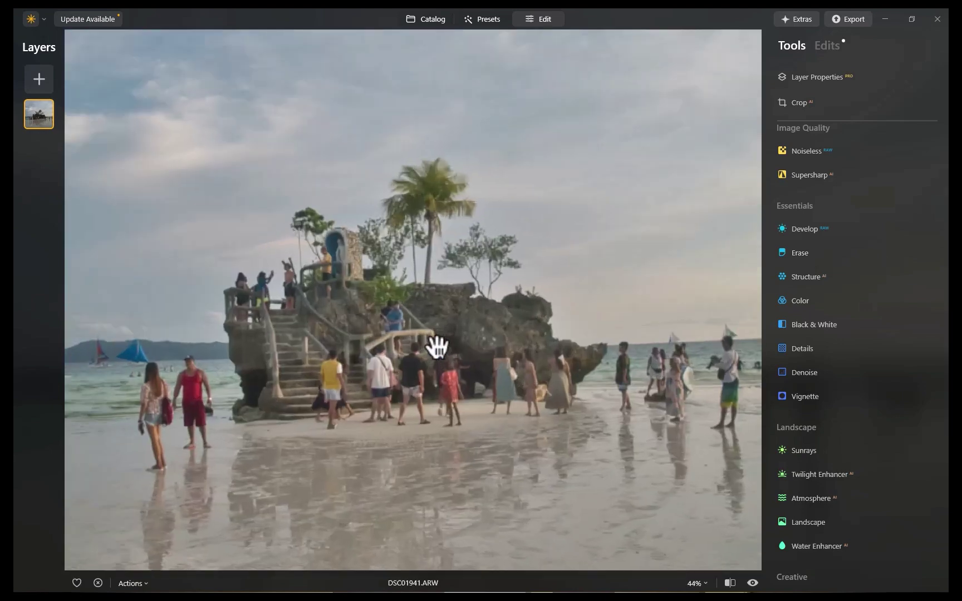
left_click(802, 348)
Mask the rock shrine for Details using AI Object Select
left_click(818, 286)
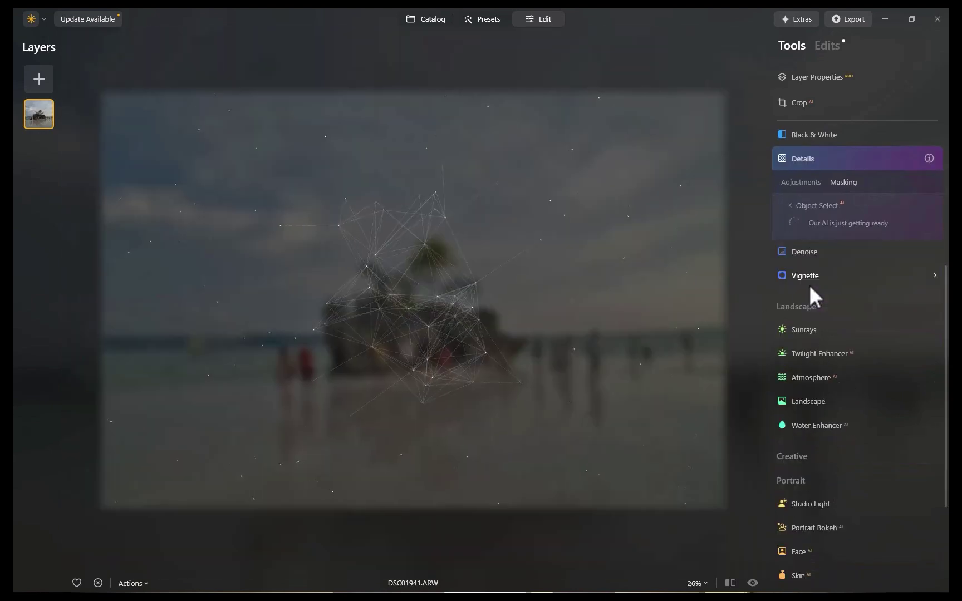
scroll(414, 347, "up", 1)
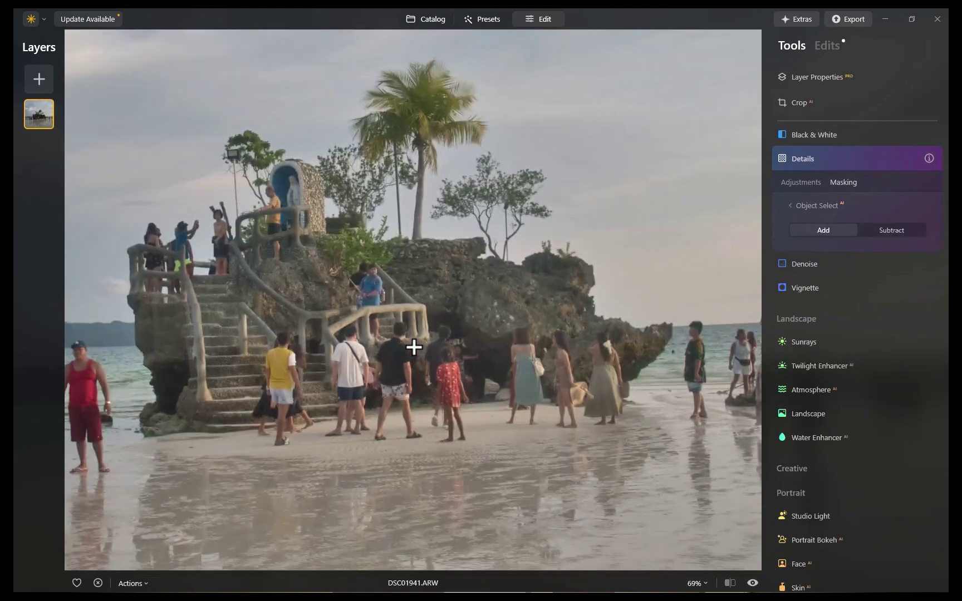
left_click(434, 261)
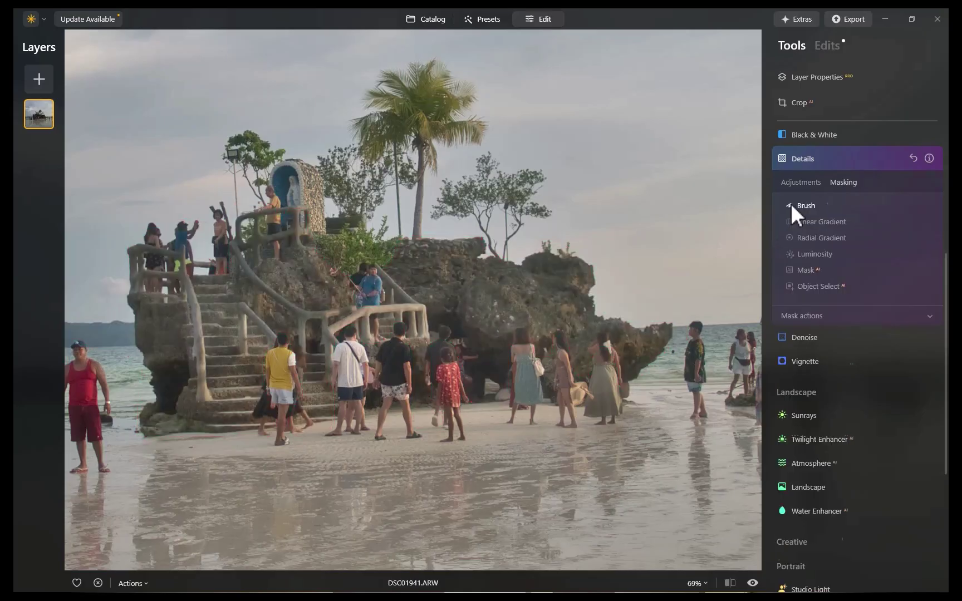
Erase the stair people and left-edge stripe from the mask with a size-40 brush
left_click(792, 204)
key("bracketleft")
key("bracketleft")
key("bracketleft")
key("bracketleft")
key("bracketleft")
key("bracketleft")
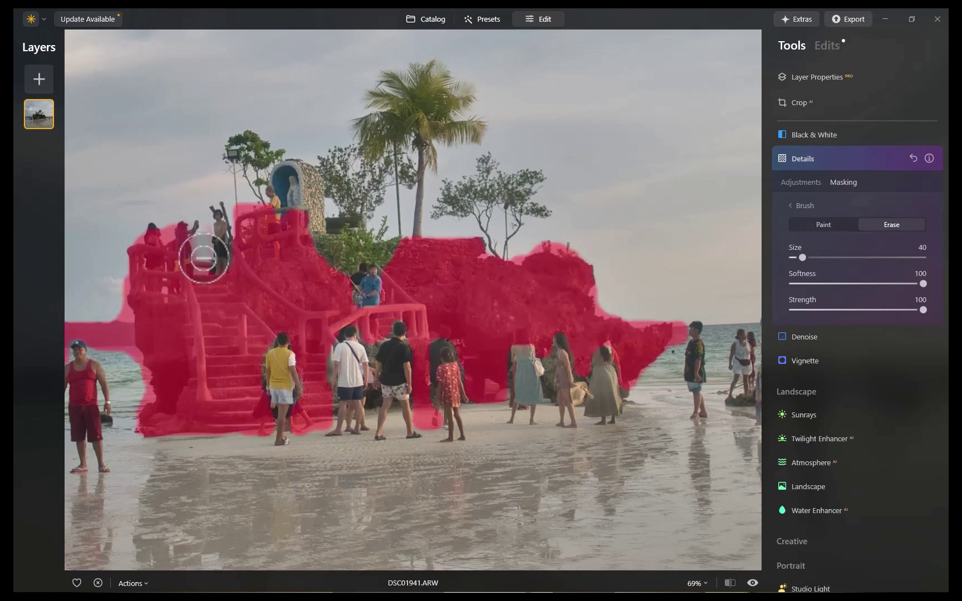
mouse_move(202, 253)
left_mouse_down()
mouse_move(174, 228)
mouse_move(111, 247)
left_mouse_up()
mouse_move(132, 356)
left_mouse_down()
mouse_move(128, 399)
mouse_move(40, 316)
left_mouse_up()
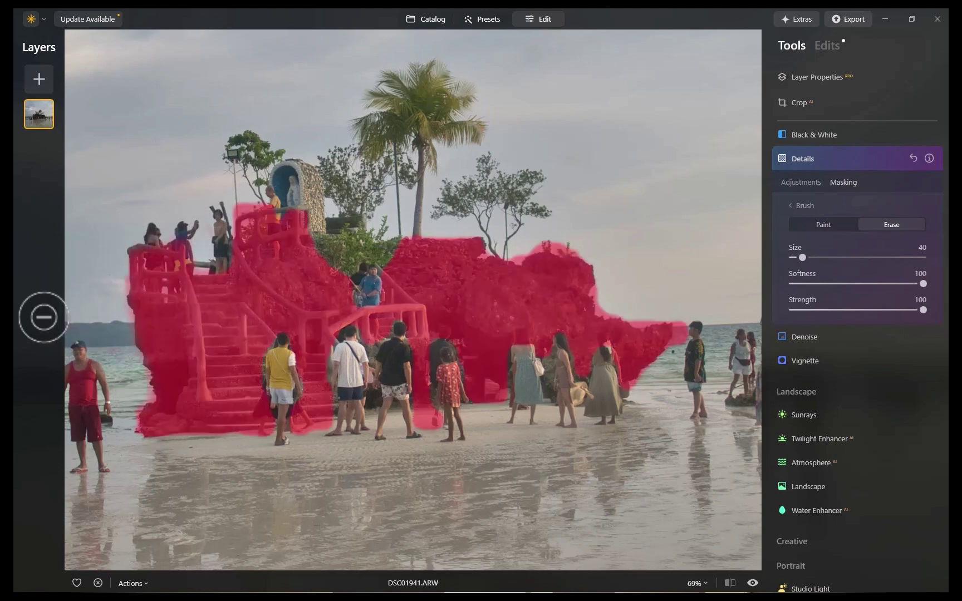
left_click_drag(91, 345, 266, 320)
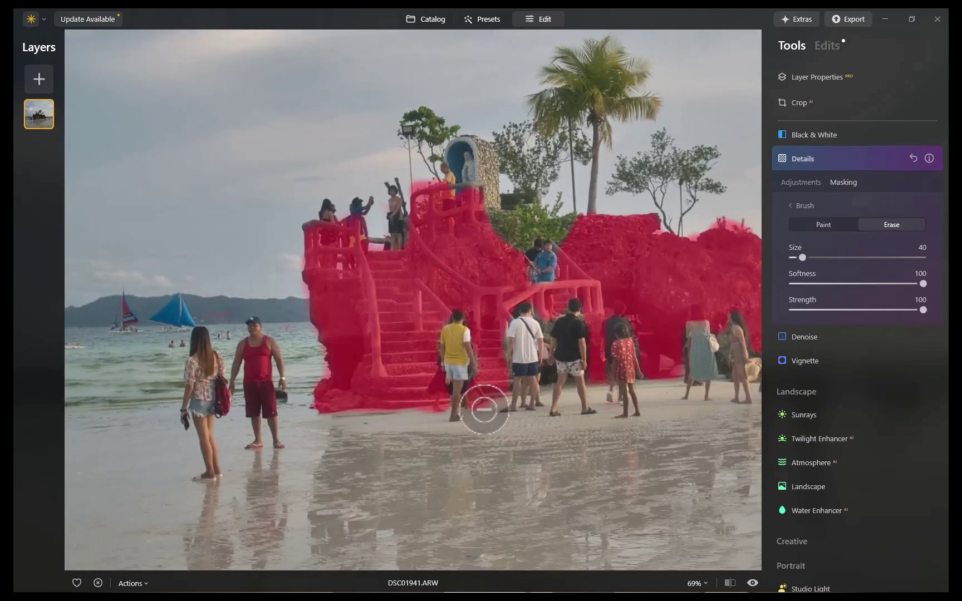
left_click_drag(486, 408, 385, 432)
scroll(834, 352, "up", 3)
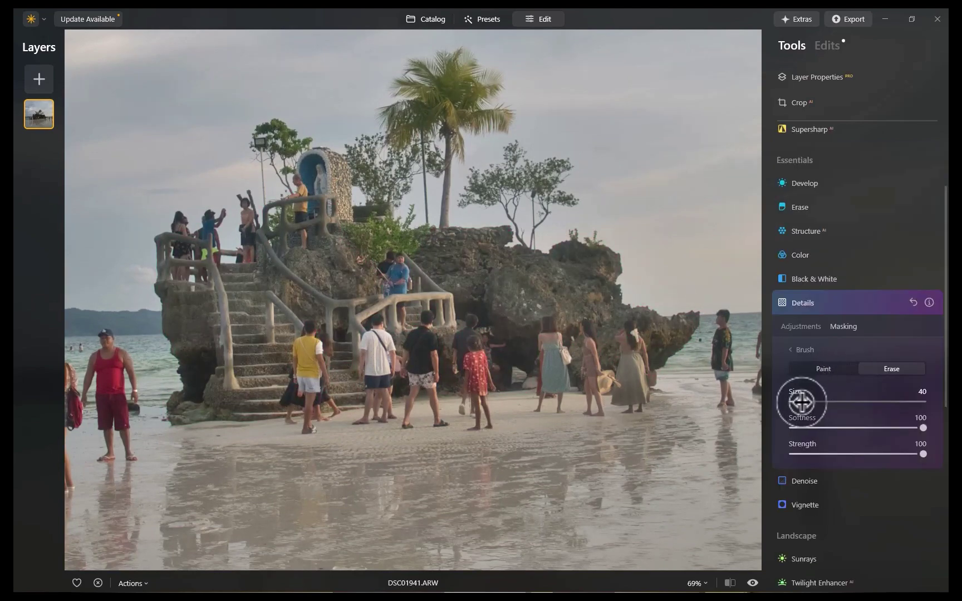
Set Details to Small Details 65 and Medium Details 48 on the masked rock
left_click(799, 327)
scroll(797, 329, "down", 3)
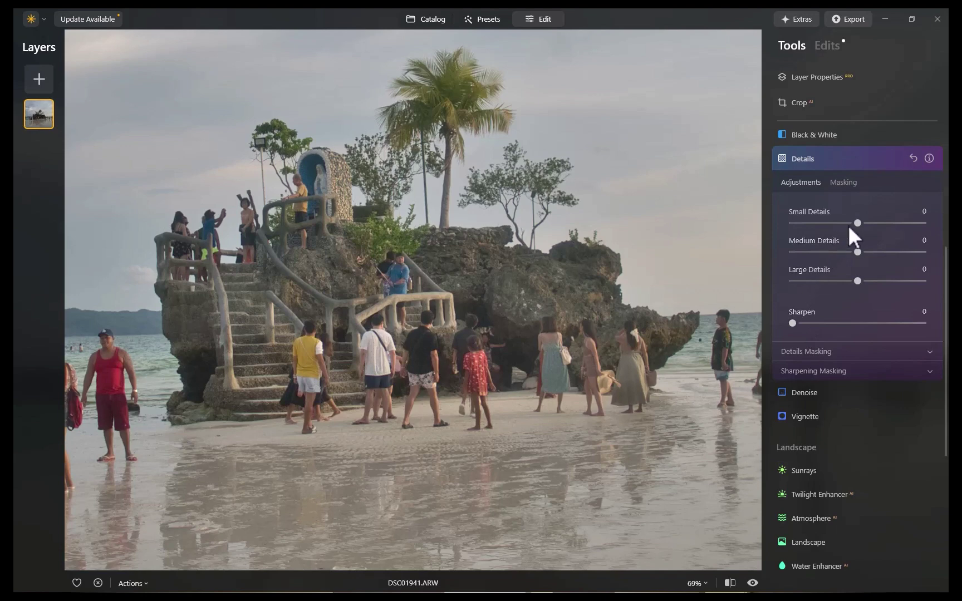
left_click_drag(858, 223, 911, 223)
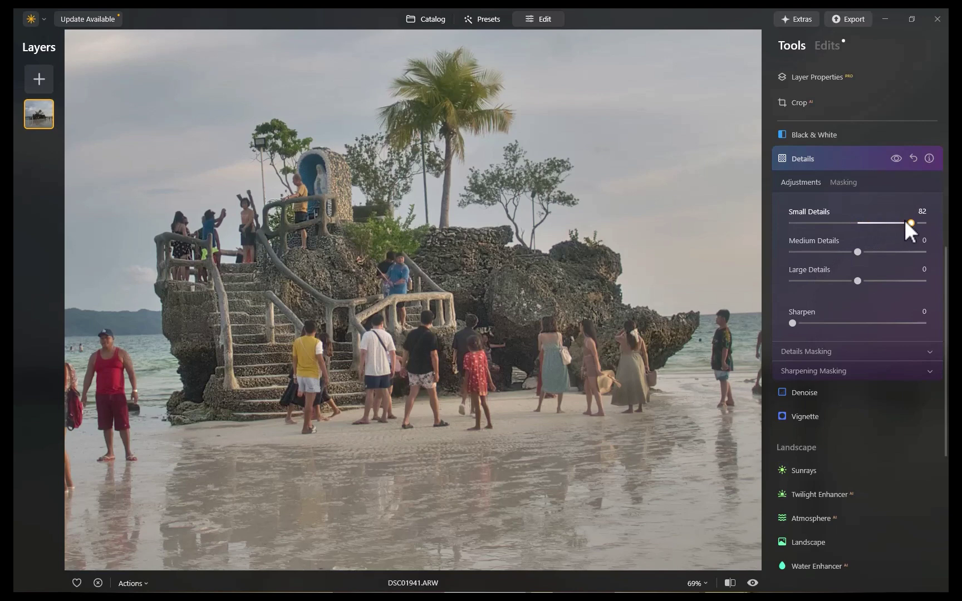
left_click_drag(897, 238, 889, 251)
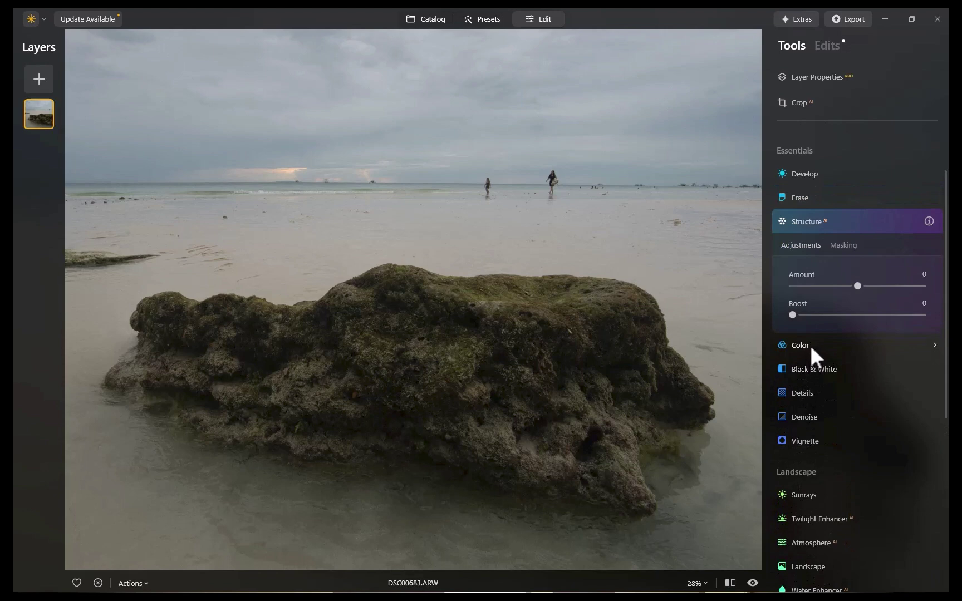
Raise Structure's Amount to 63 on the mossy rock photo
left_click_drag(857, 286, 898, 284)
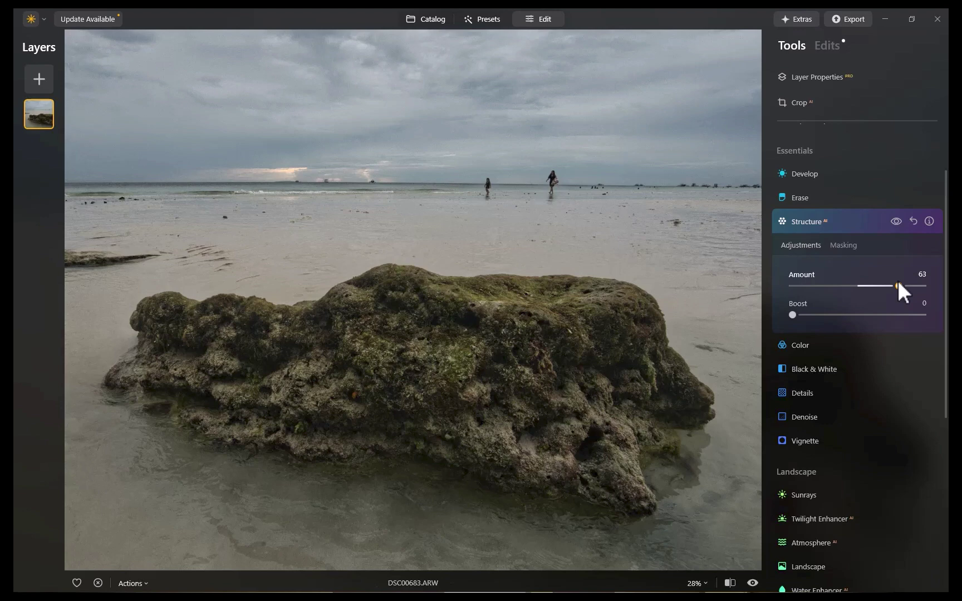
Boost the cloudy sky with Enhance's Sky Enhancer at 87
left_click_drag(899, 281, 896, 282)
scroll(891, 427, "up", 2)
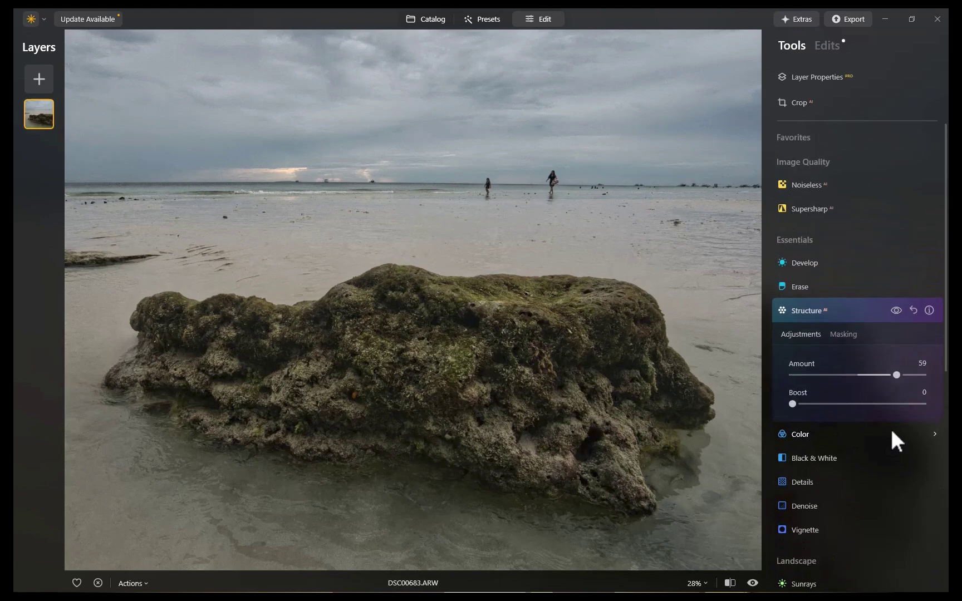
left_click(804, 143)
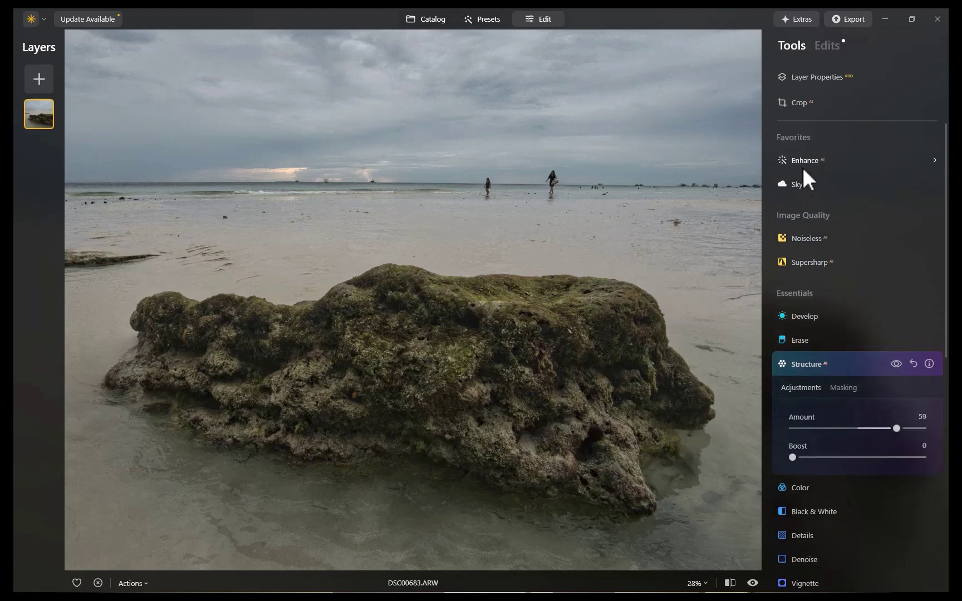
left_click(804, 160)
left_click_drag(794, 254, 907, 255)
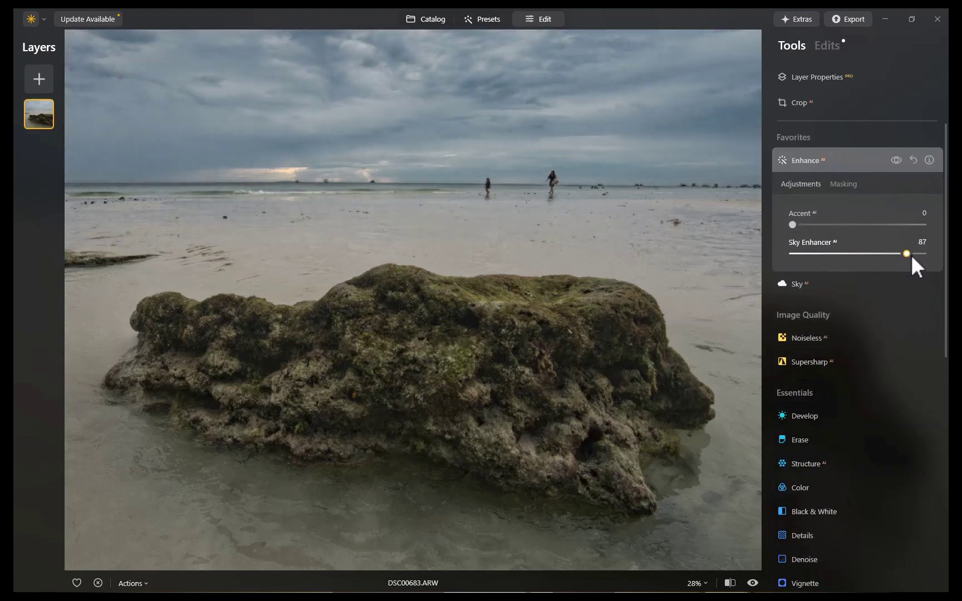
Create a Details mask of the mossy rock with Object Select
scroll(905, 334, "down", 4)
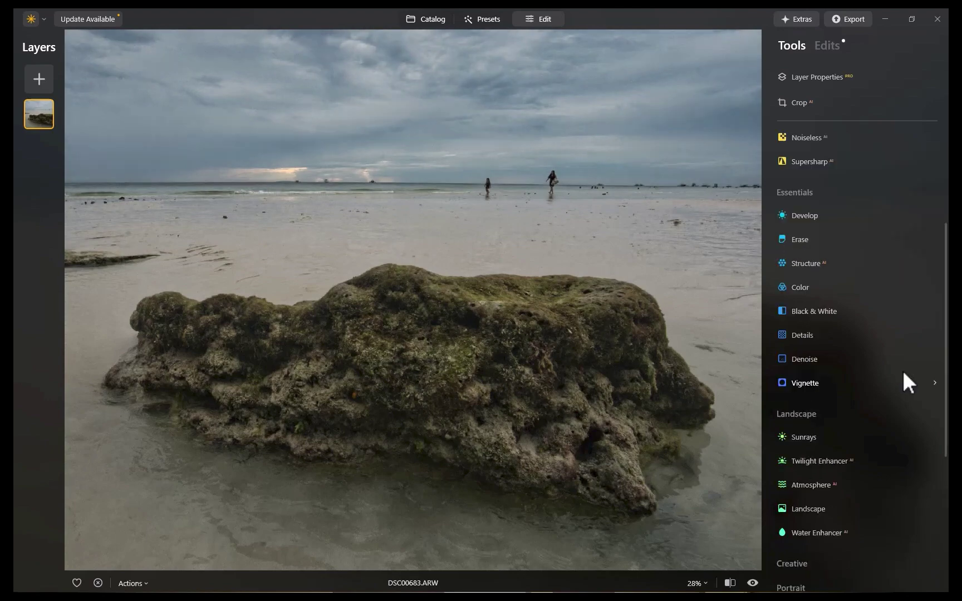
left_click(828, 332)
left_click(837, 373)
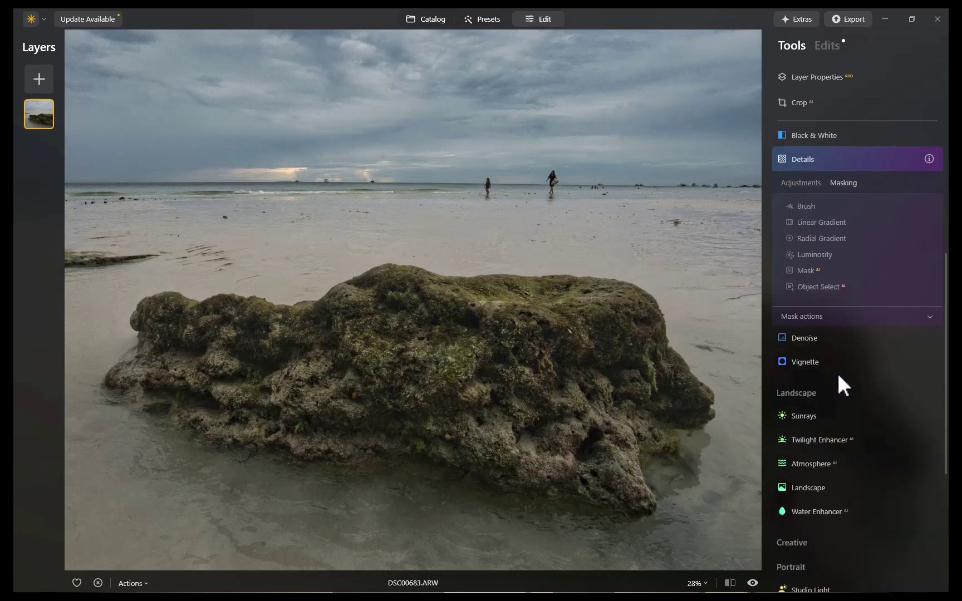
left_click(821, 285)
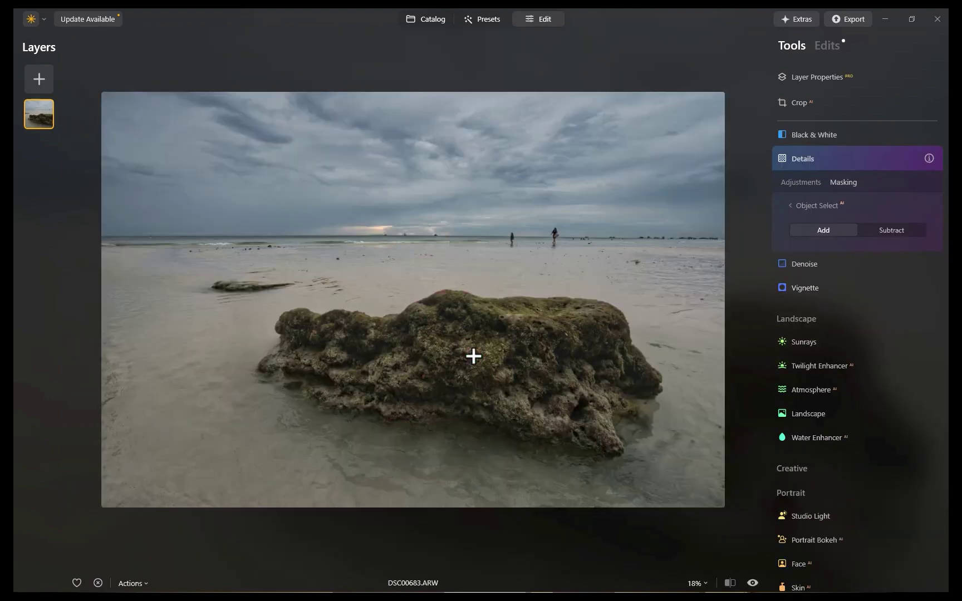
left_click(474, 356)
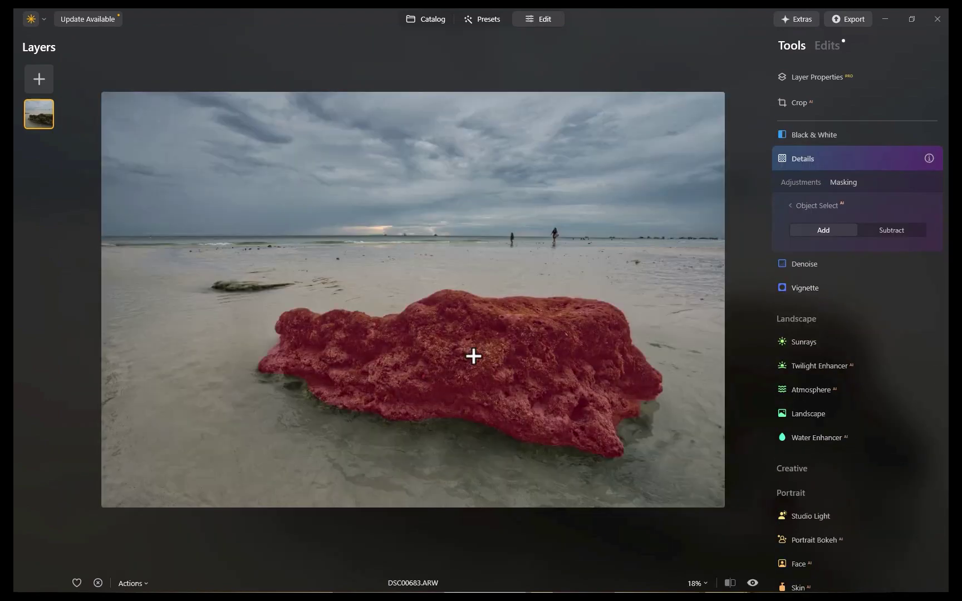
left_click(790, 205)
Set Small Details 28 and Medium Details 37, then compare with the original
left_click(796, 184)
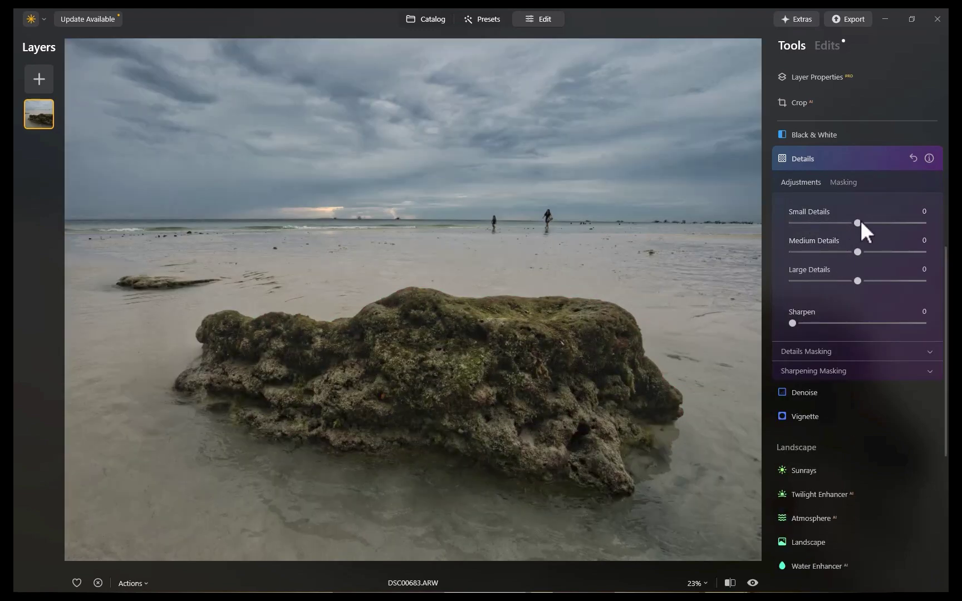
left_click_drag(860, 221, 887, 253)
left_click_drag(887, 254, 882, 252)
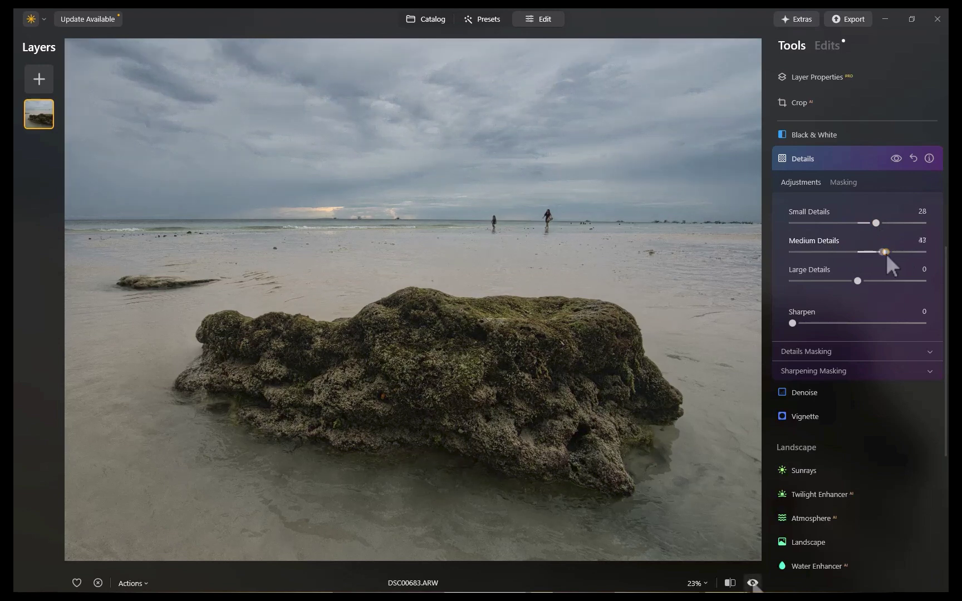
left_click(753, 583)
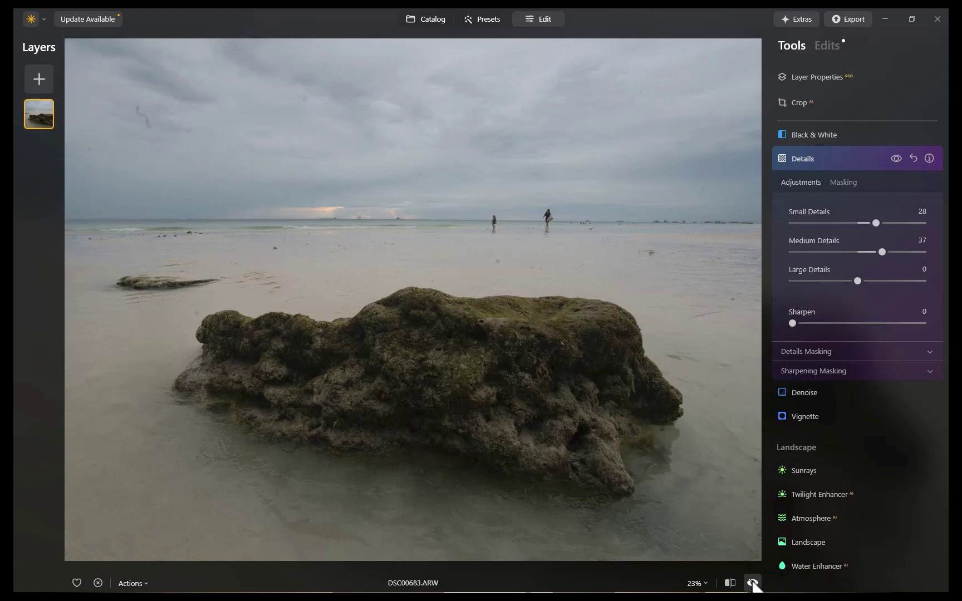
Turn off the before view so the rock photo shows its edited version
left_click(753, 583)
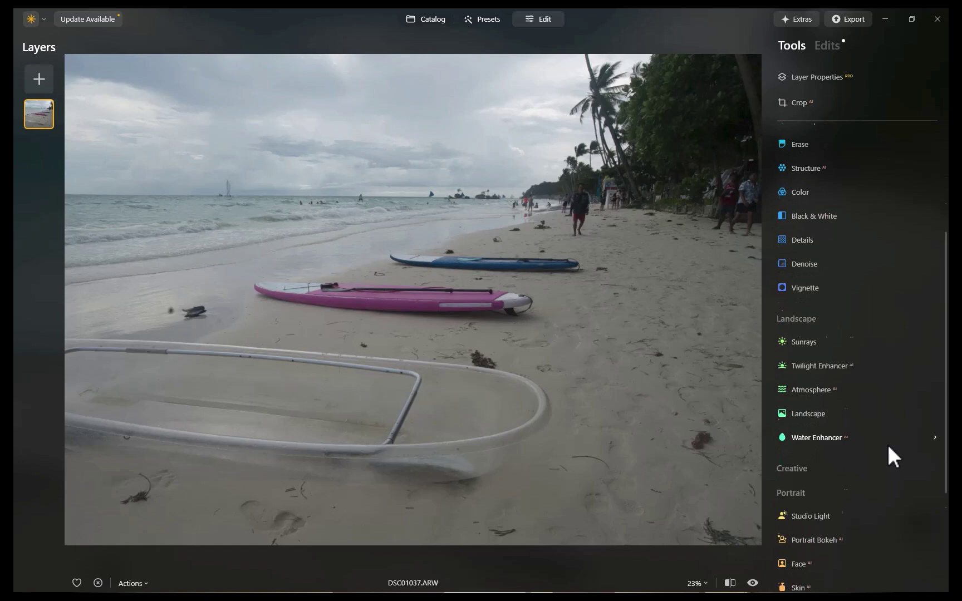
Apply the Landscape Twilight Enhancer at a high Amount, then ease it back slightly
scroll(888, 444, "down", 4)
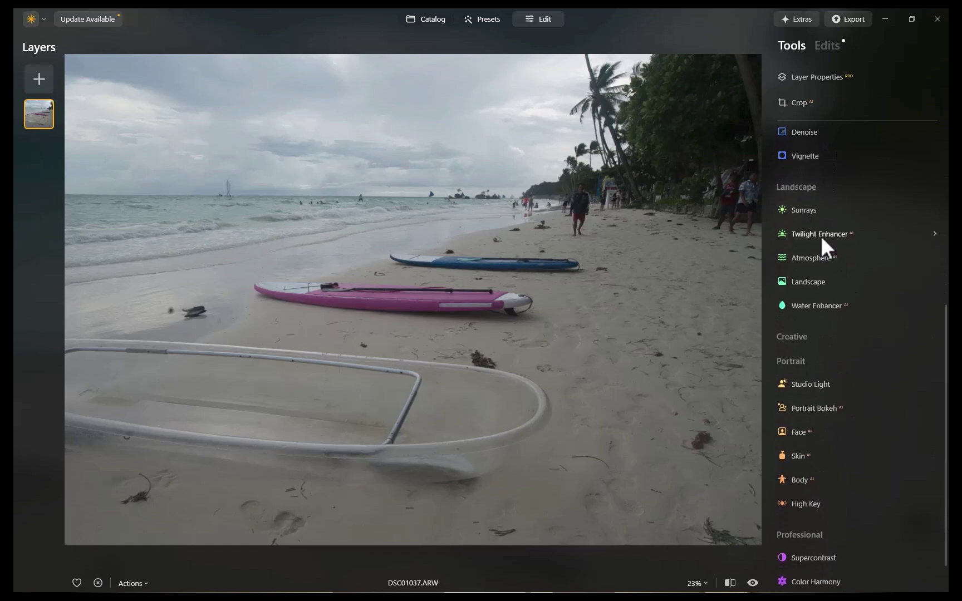
left_click(822, 236)
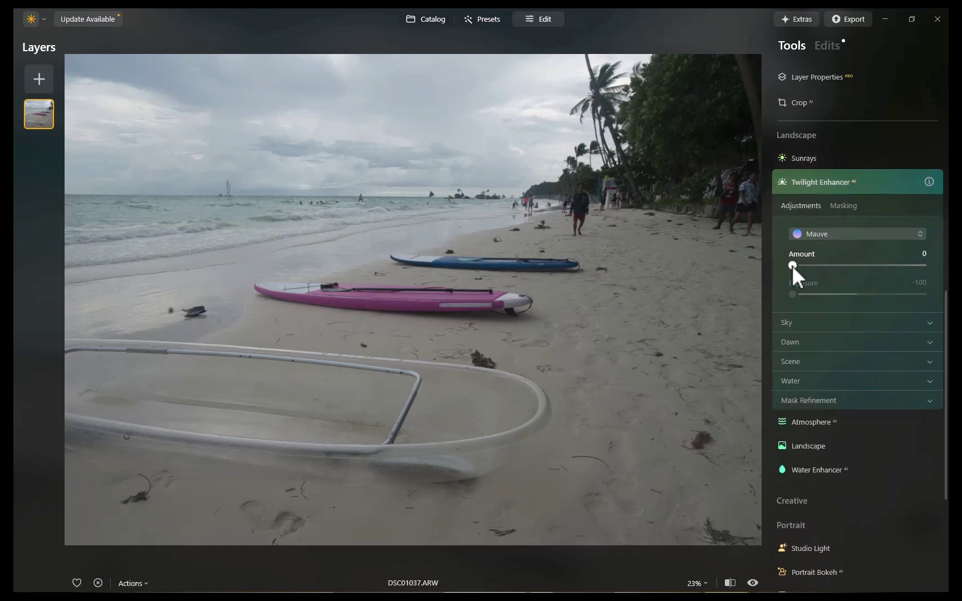
left_click_drag(793, 266, 907, 264)
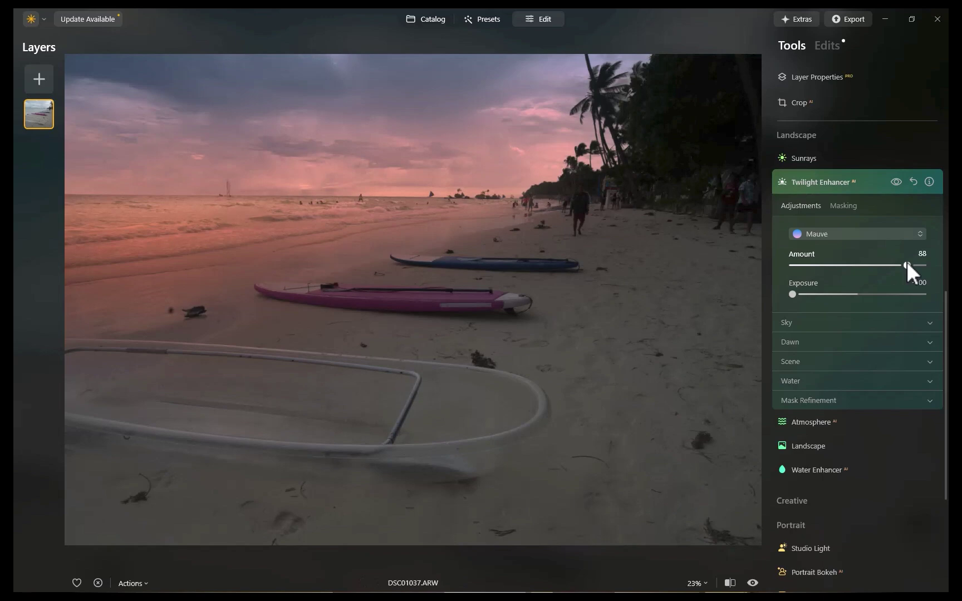
left_click_drag(907, 263, 879, 264)
Preview the Golden, Blush and Emerald Twilight Enhancer presets
left_click(838, 235)
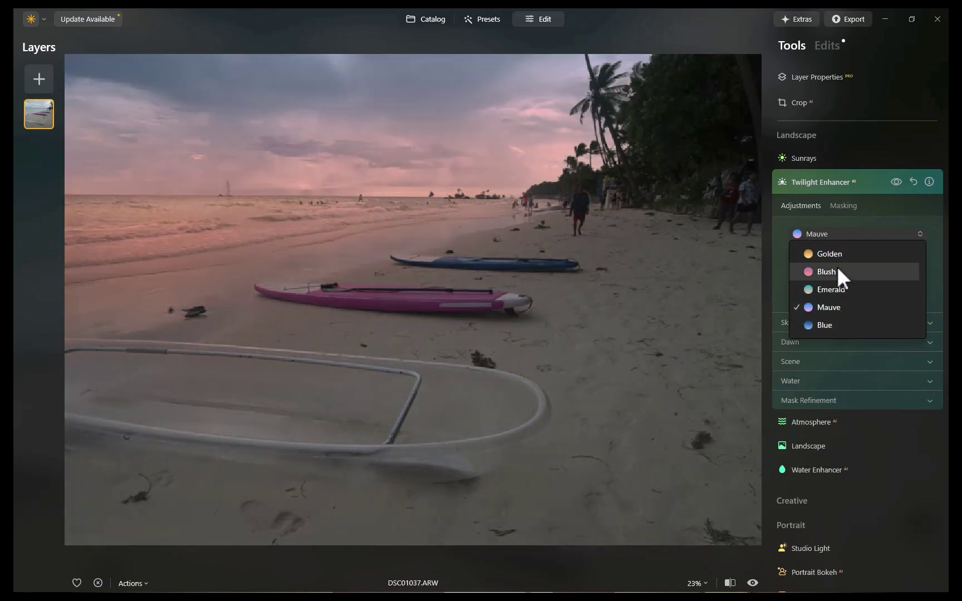
left_click(835, 254)
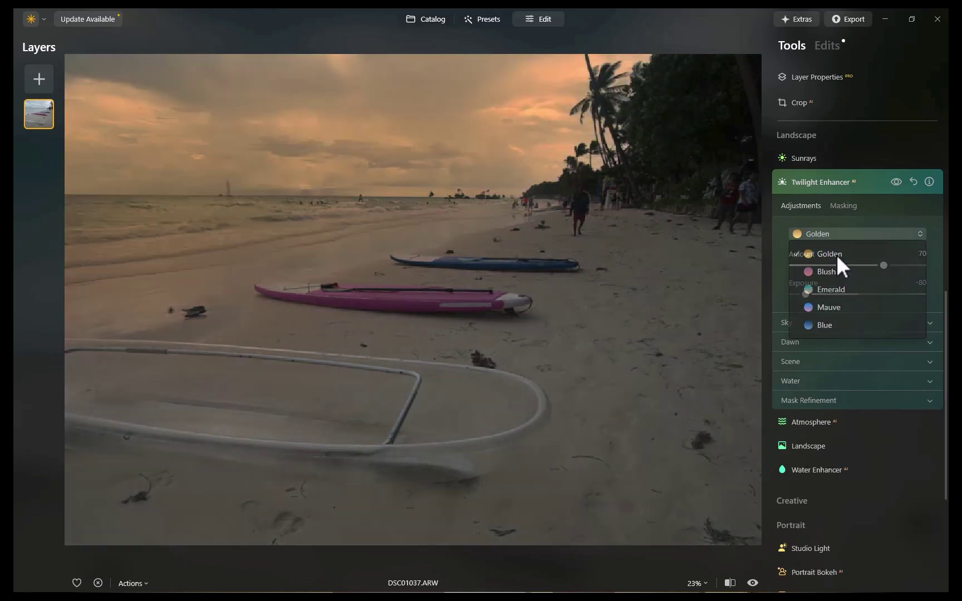
left_click(829, 240)
left_click(827, 272)
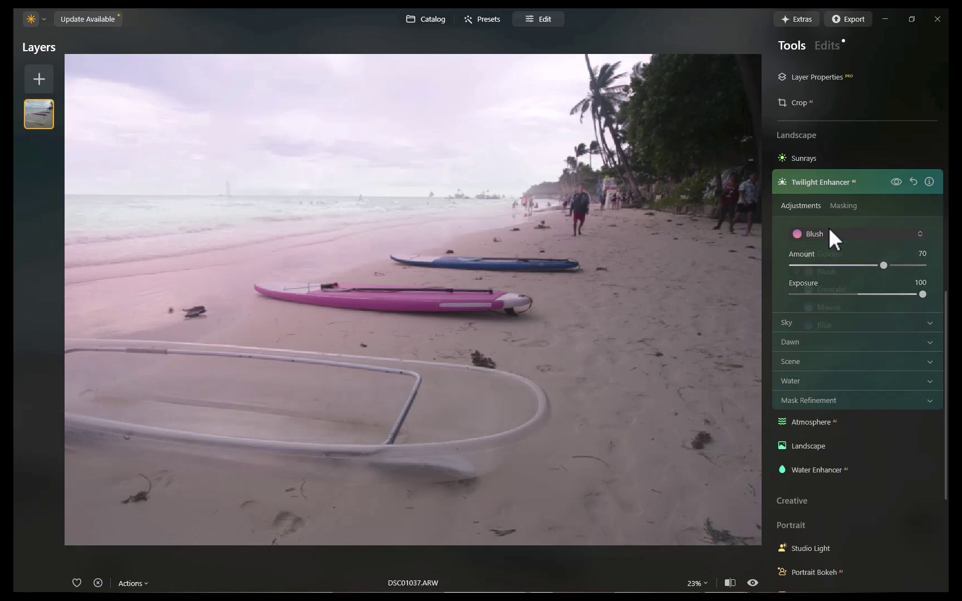
left_click(828, 230)
left_click(832, 286)
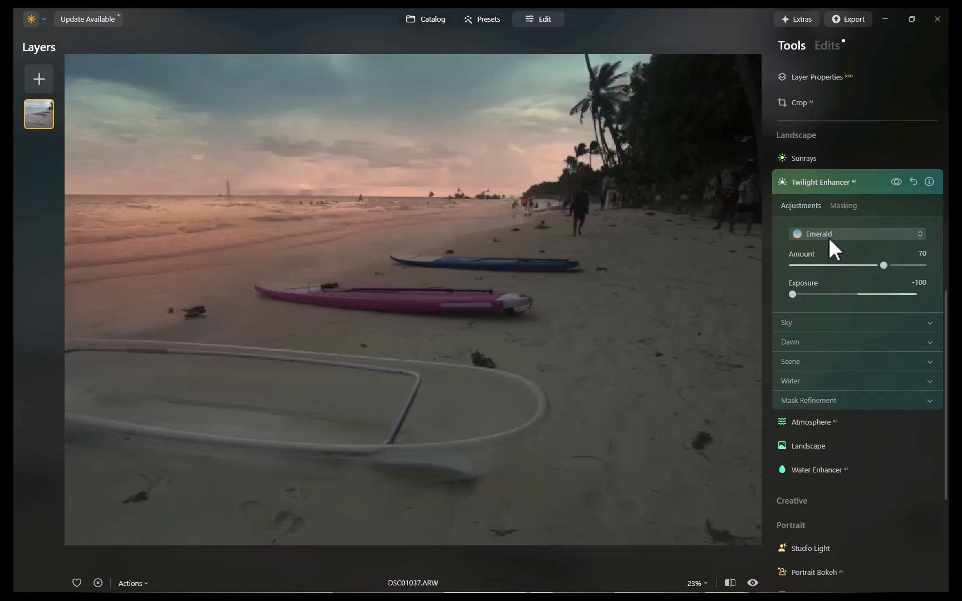
Compare the Mauve and Blue presets, then keep Mauve with Amount 83
left_click(829, 238)
left_click(827, 306)
left_click(830, 234)
left_click(824, 326)
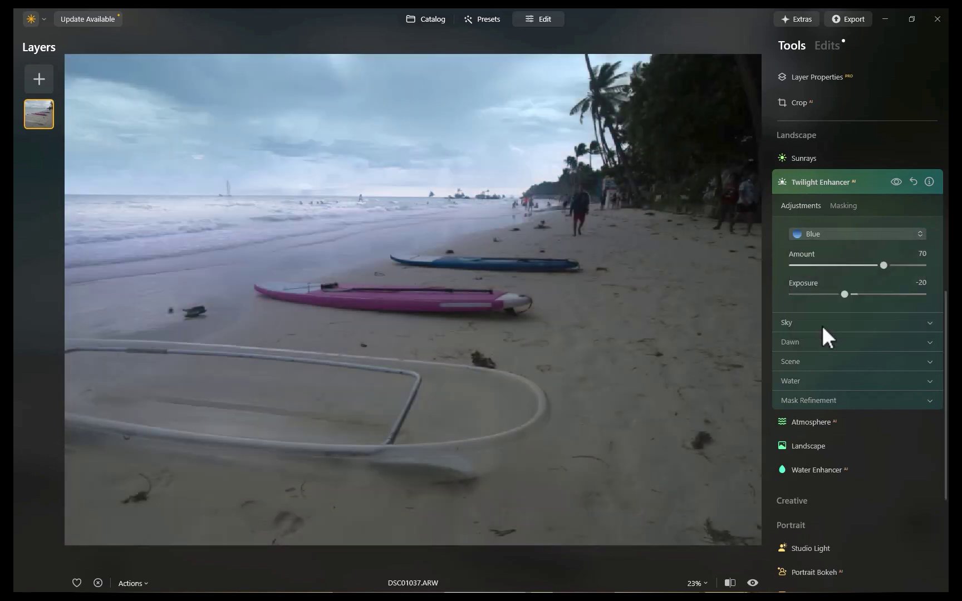
left_click(825, 237)
left_click(825, 308)
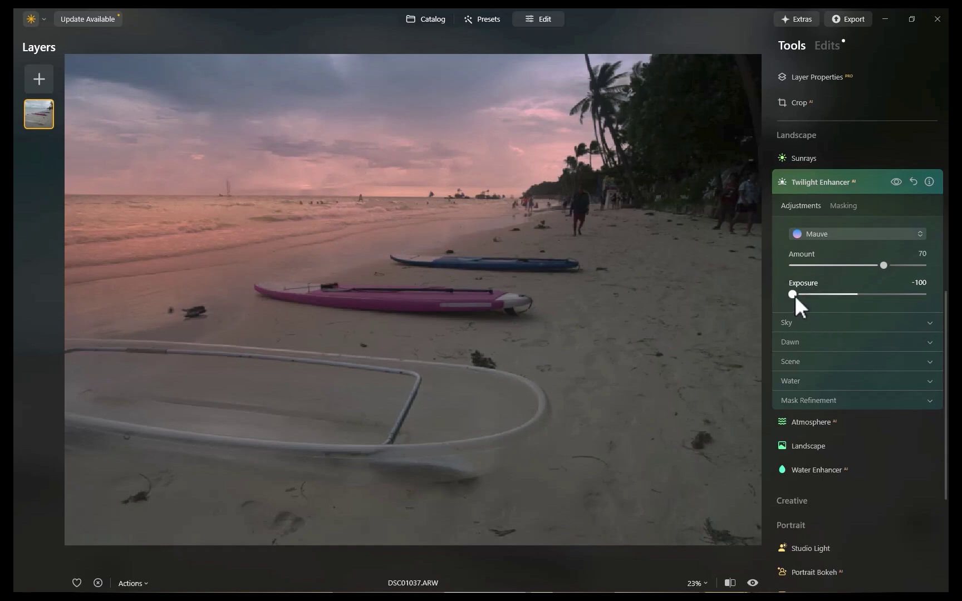
left_click_drag(889, 266, 901, 268)
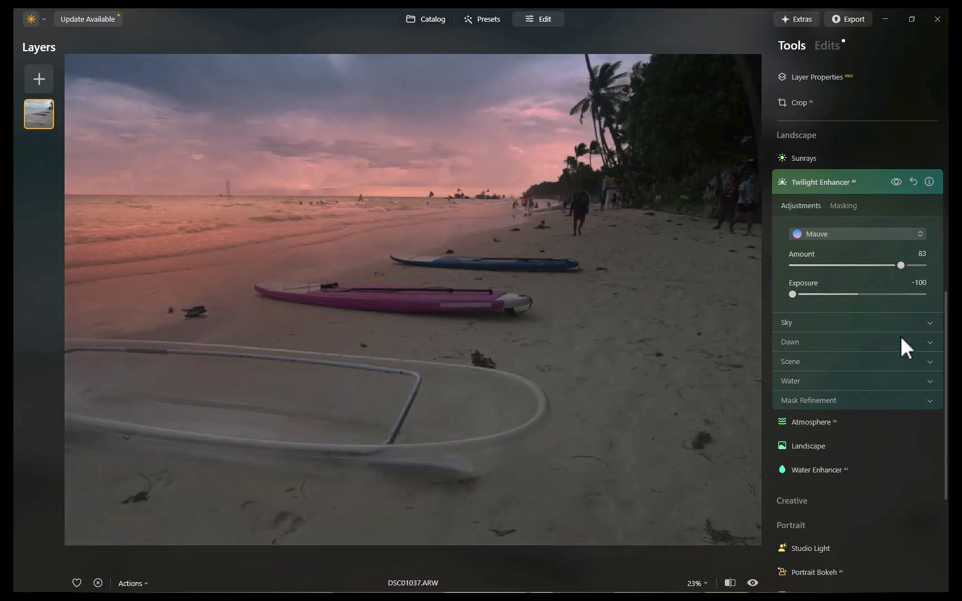
left_click(753, 583)
left_click(753, 584)
left_click(753, 583)
left_click(753, 583)
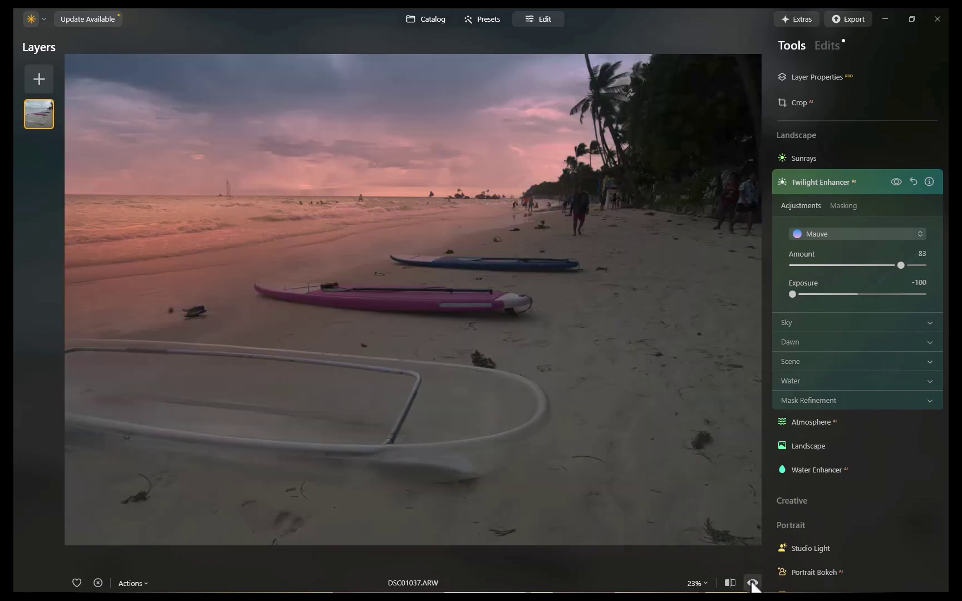
left_click(753, 583)
left_click(753, 583)
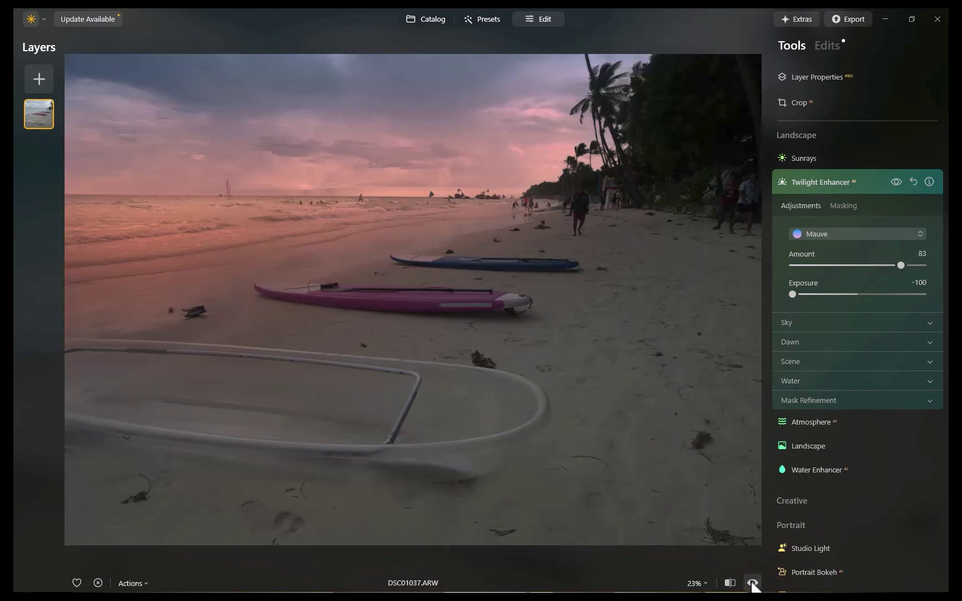